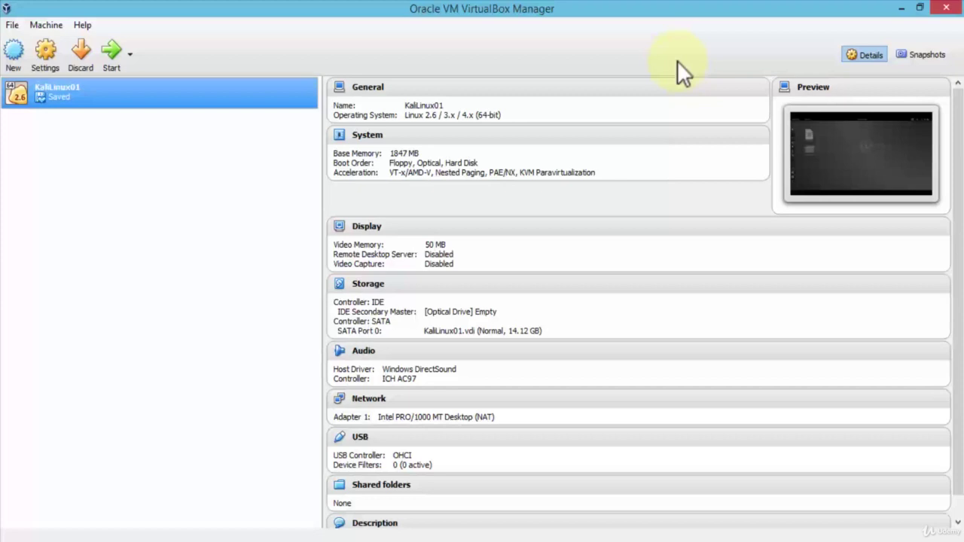
# Step: Begin a new virtual machine named Ubuntu, of type Linux and version Ubuntu (64-bit), with 1024 MB of memory
pyautogui.click(14, 51)
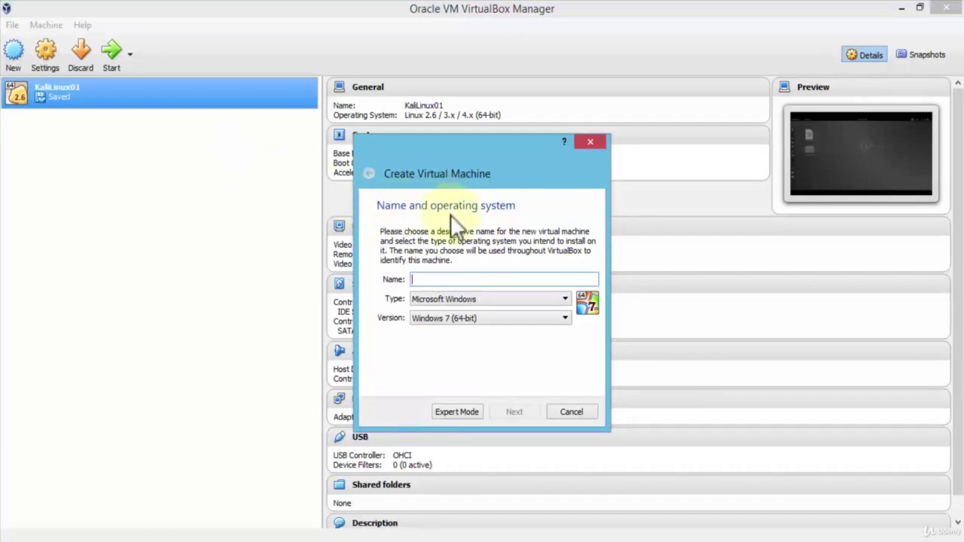
pyautogui.write('Ubuntu')
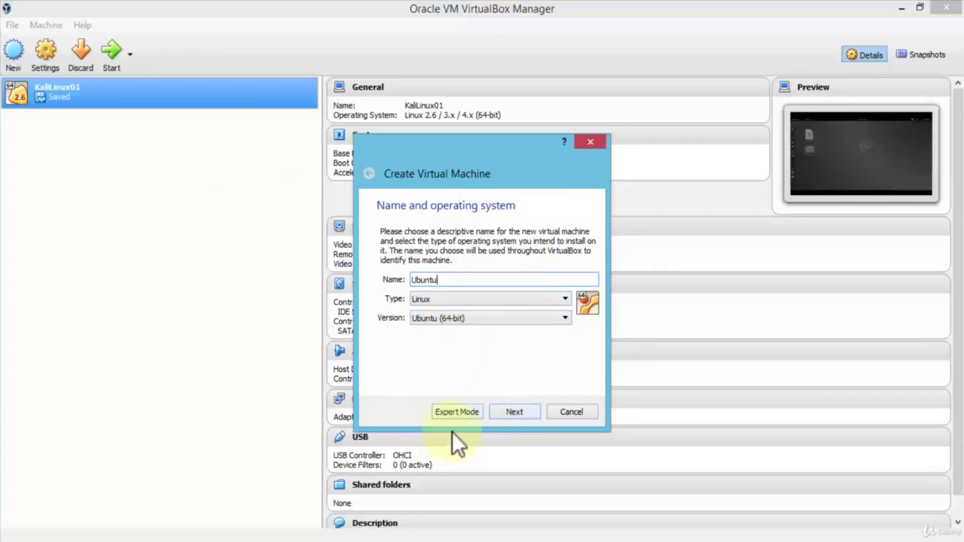
pyautogui.click(517, 411)
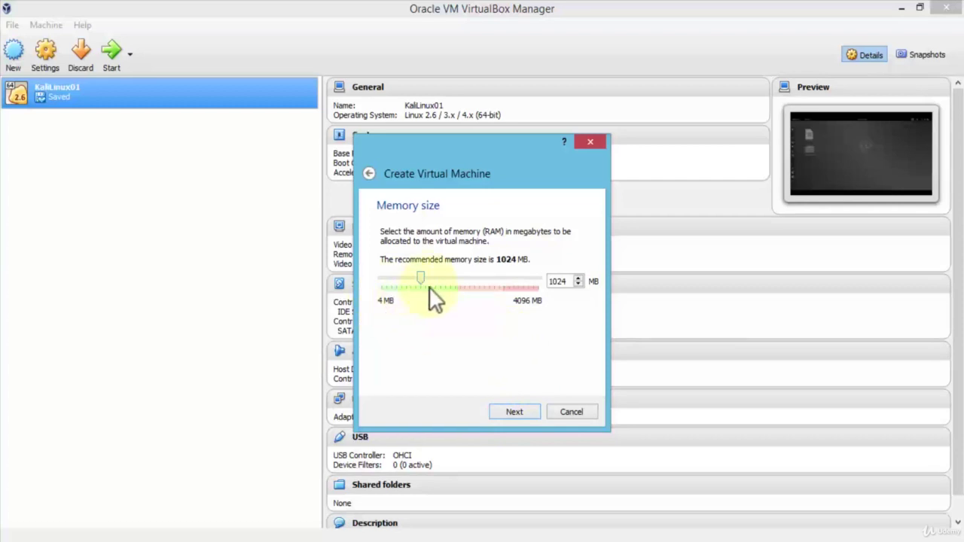
pyautogui.click(515, 414)
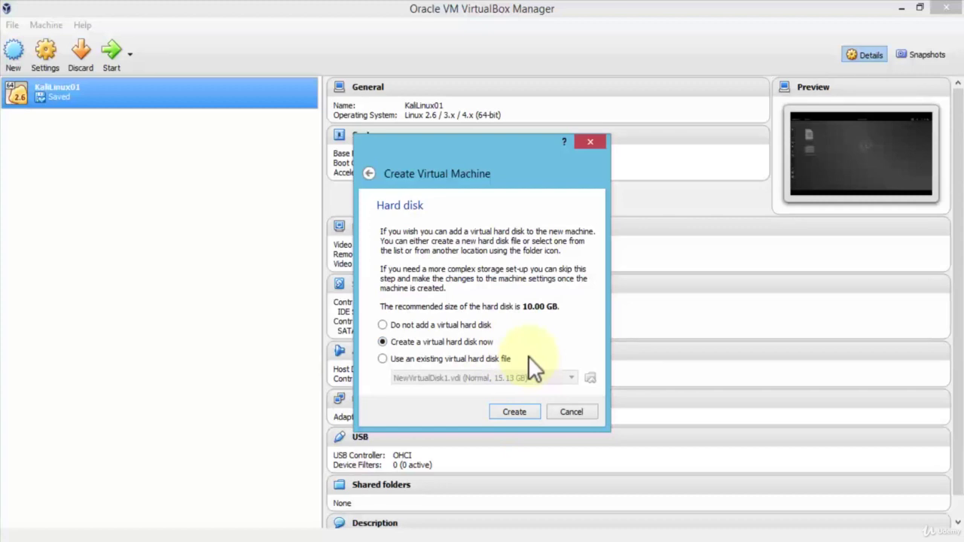
pyautogui.click(487, 360)
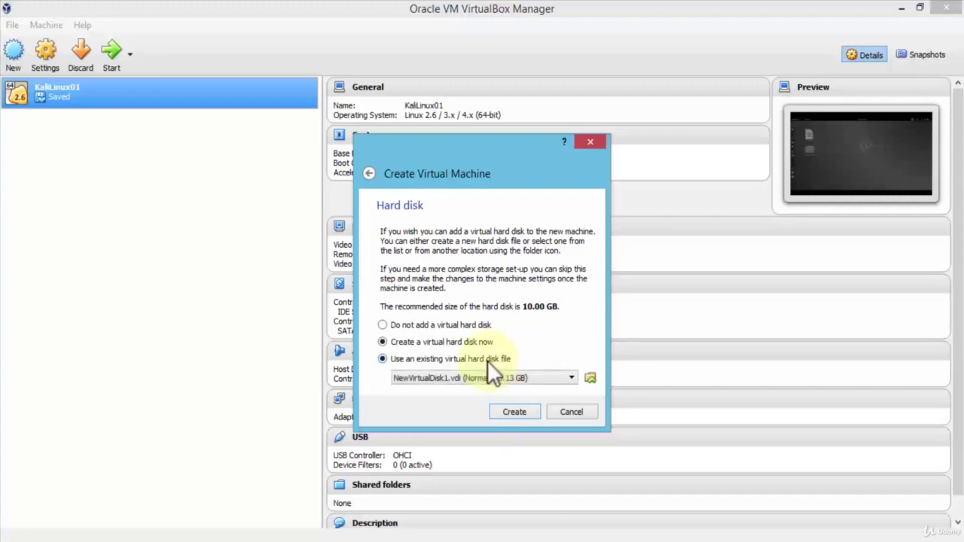
pyautogui.click(573, 377)
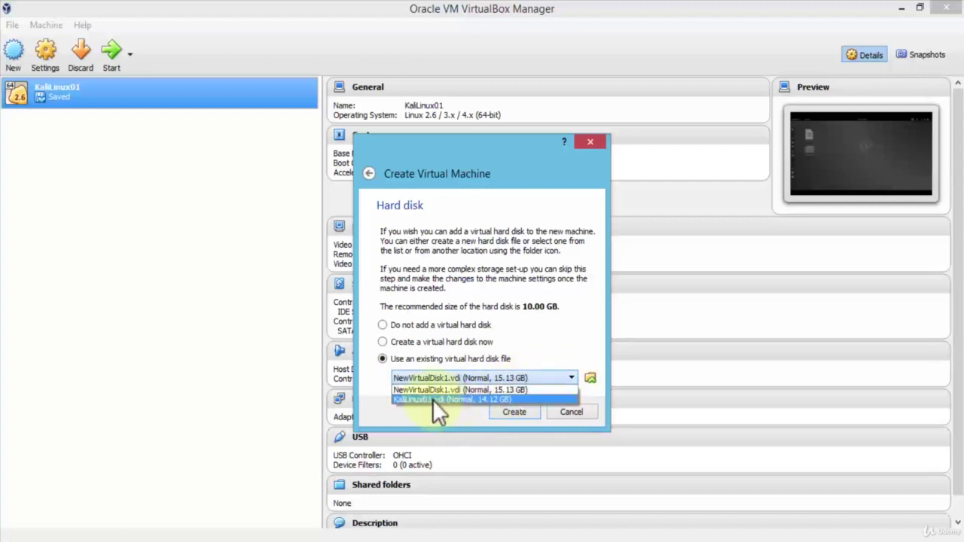
pyautogui.click(416, 341)
pyautogui.click(415, 340)
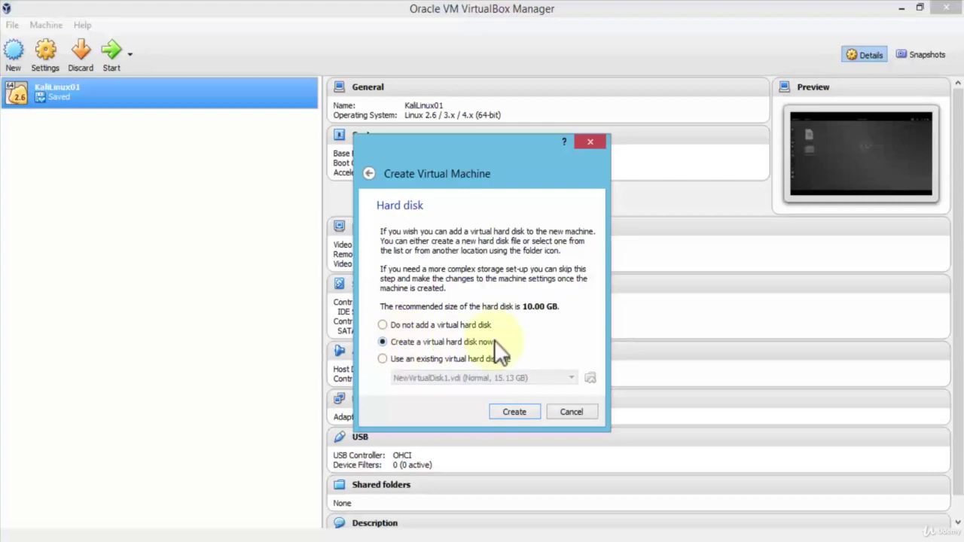
# Step: Configure a new virtual hard disk for the machine as a dynamically allocated VDI with a size of 40 GB
pyautogui.click(512, 412)
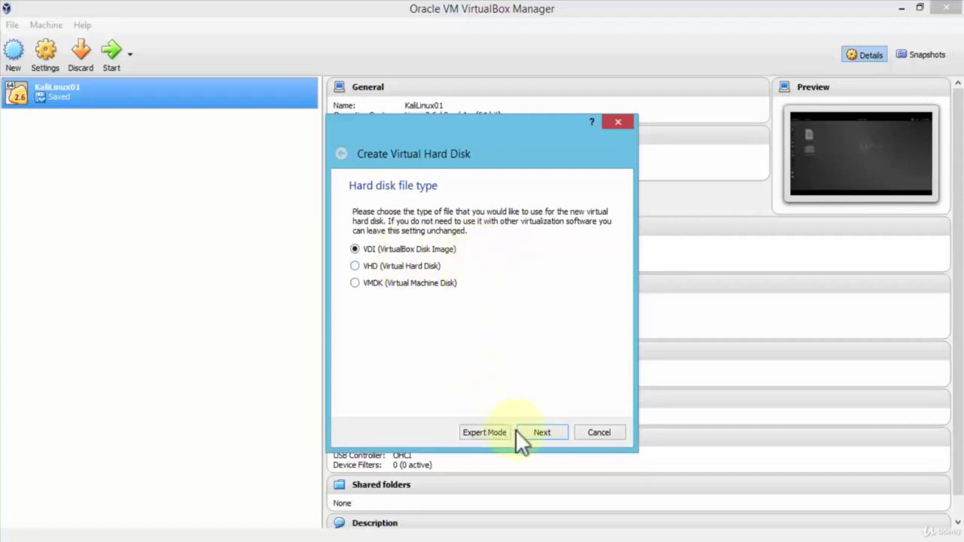
pyautogui.click(543, 433)
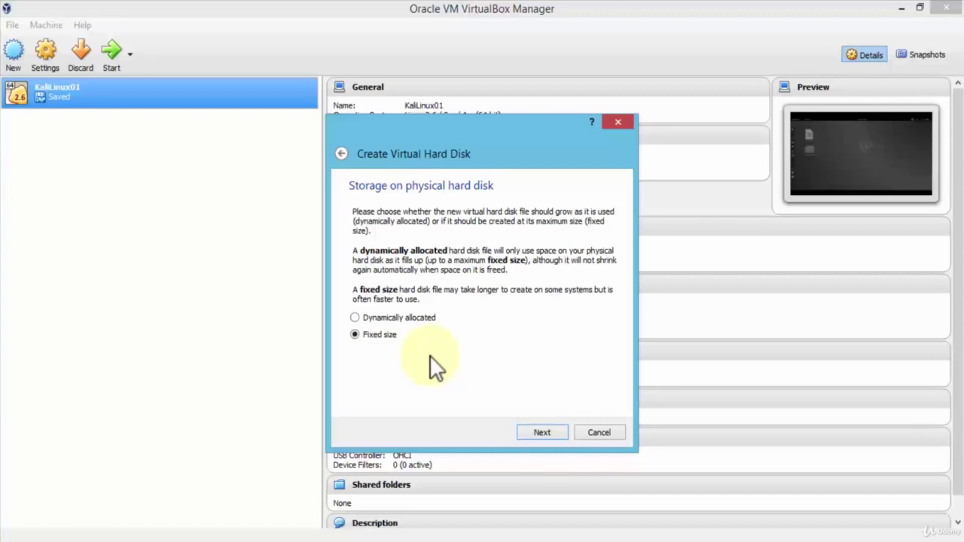
pyautogui.click(416, 317)
pyautogui.click(541, 433)
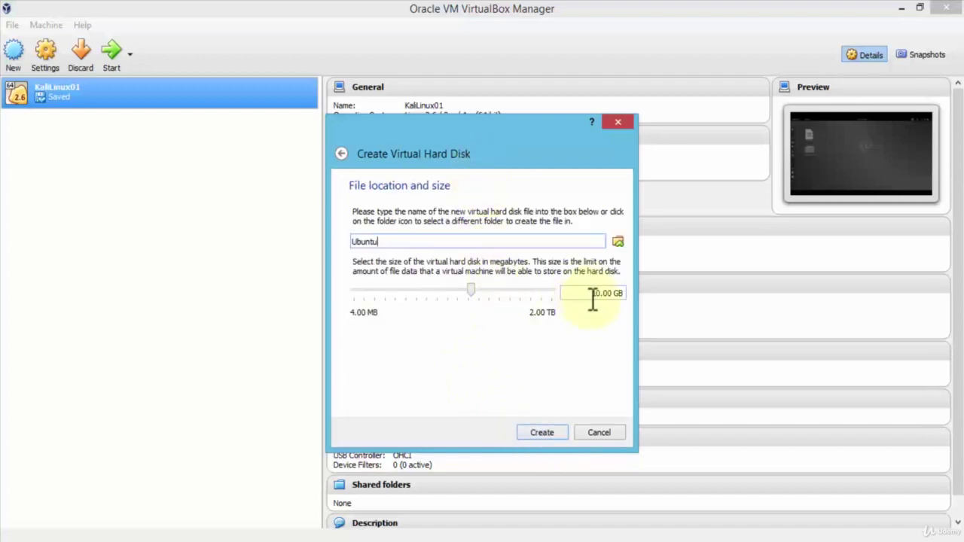
pyautogui.click(509, 292)
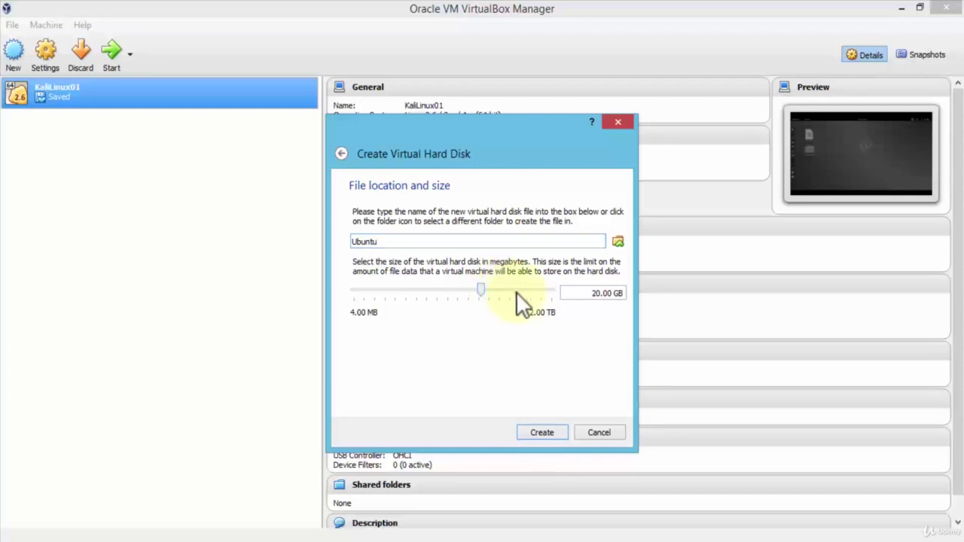
pyautogui.click(516, 292)
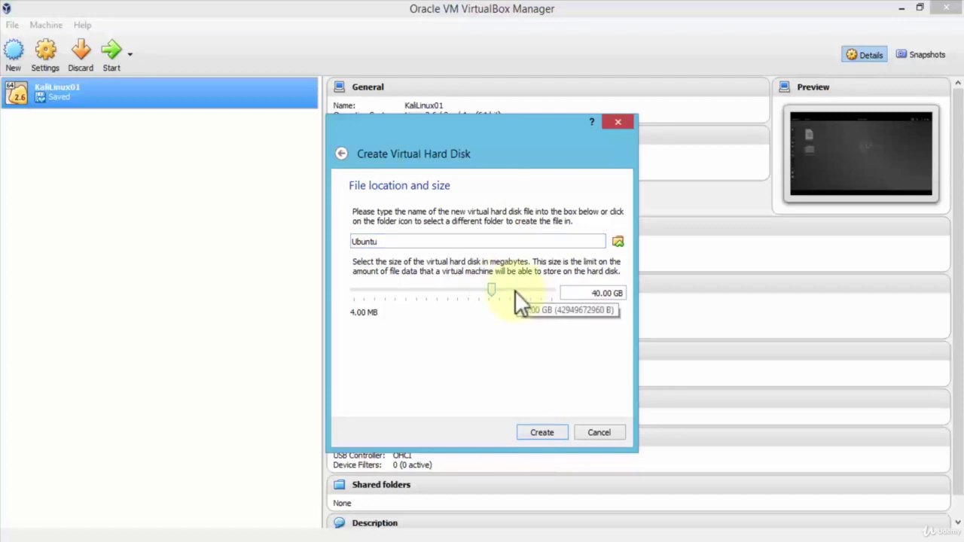
# Step: Set the hard disk file's location to Ubuntu.vdi on the KLinux (K:) drive and create the disk
pyautogui.click(617, 241)
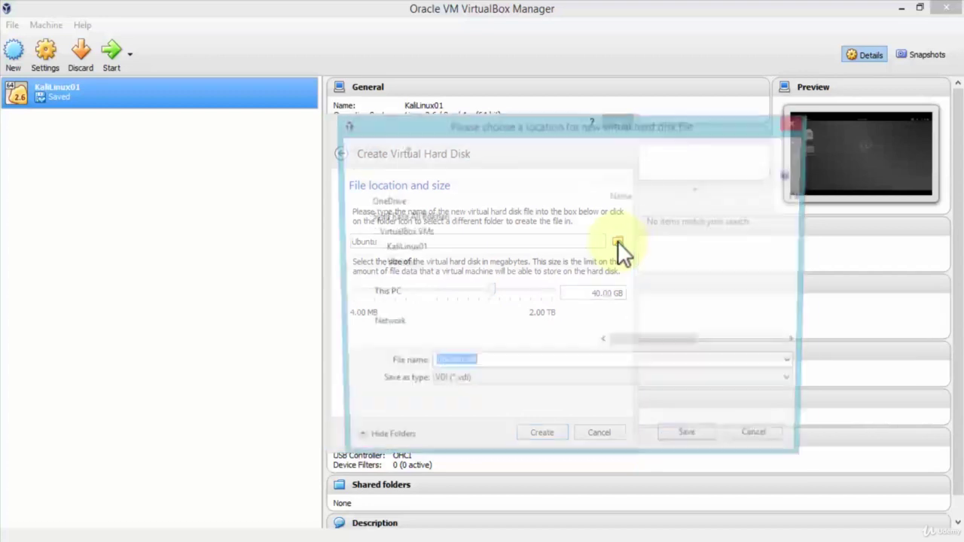
pyautogui.scroll(-5, 536, 282)
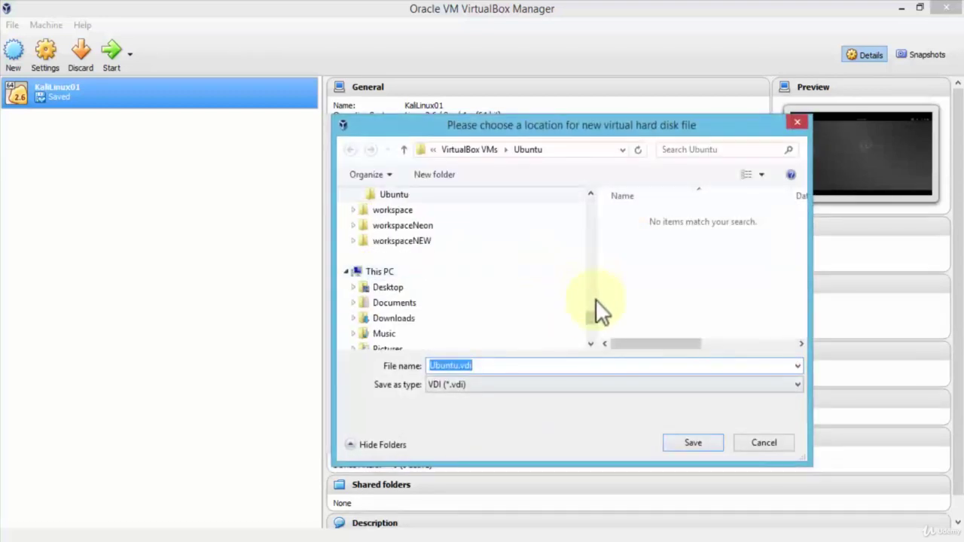
pyautogui.scroll(-3, 590, 340)
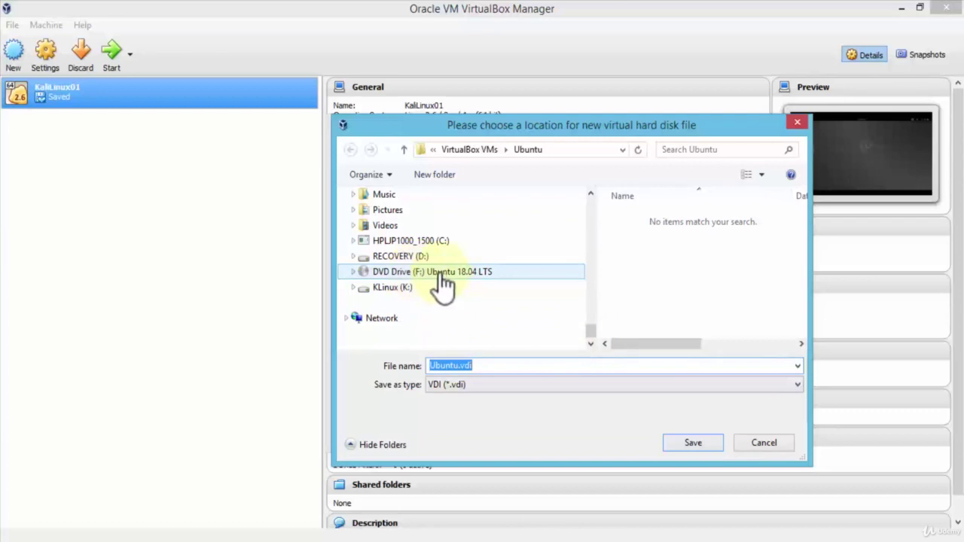
pyautogui.click(403, 294)
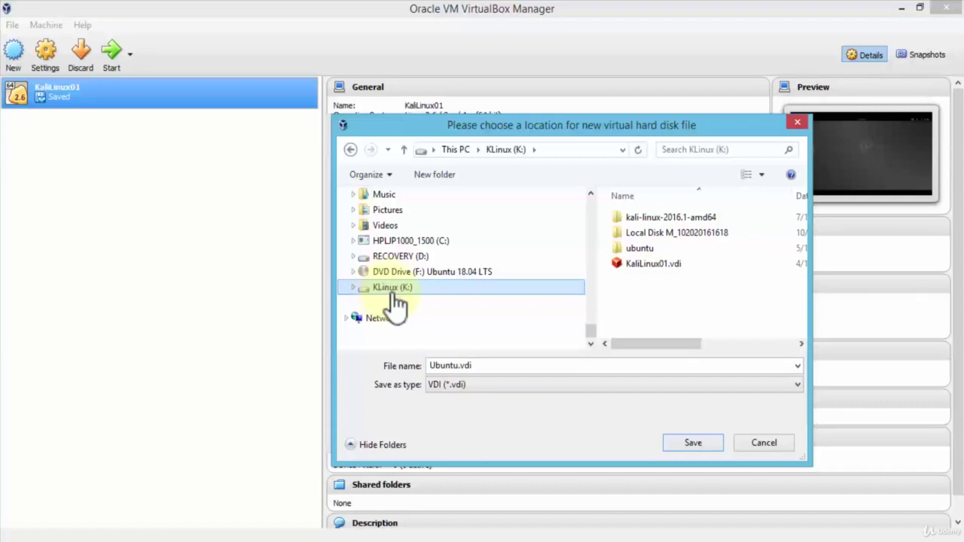
pyautogui.click(354, 287)
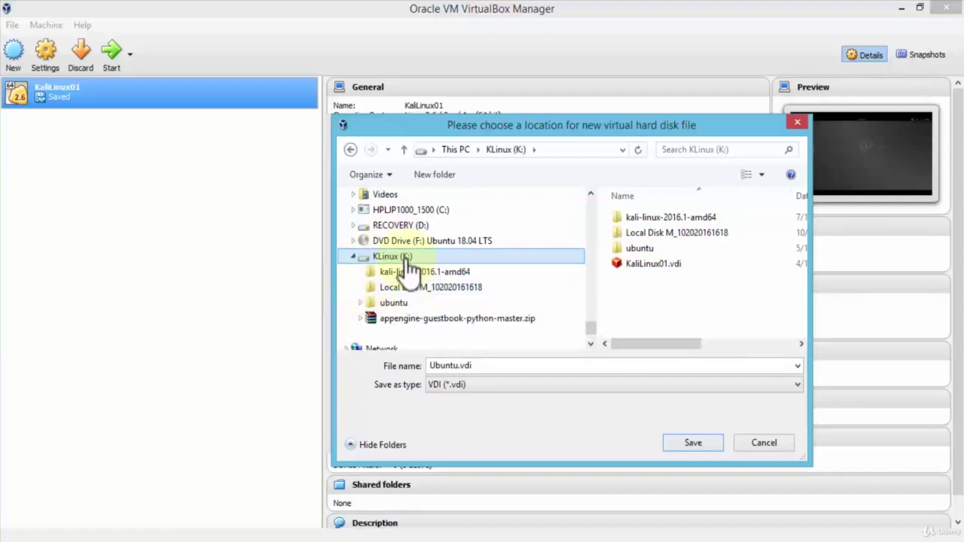
pyautogui.click(693, 443)
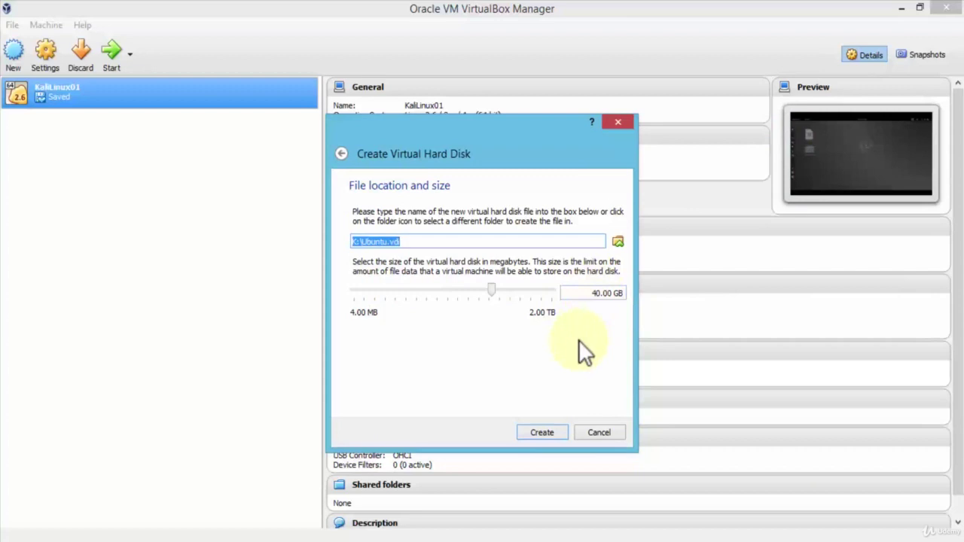
pyautogui.click(550, 439)
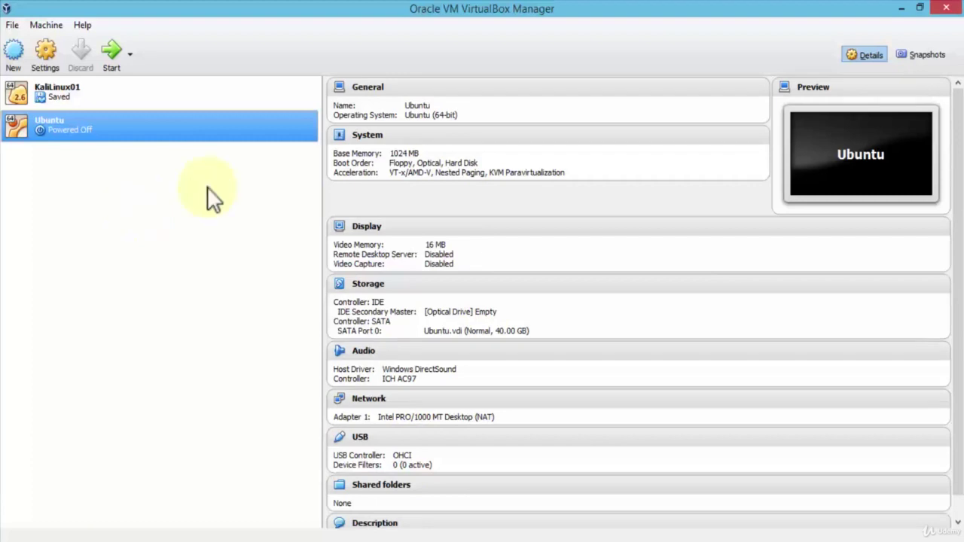
# Step: Start the Ubuntu virtual machine with a normal start, using Host Drive 'F:' as the start-up disk
pyautogui.rightClick(127, 128)
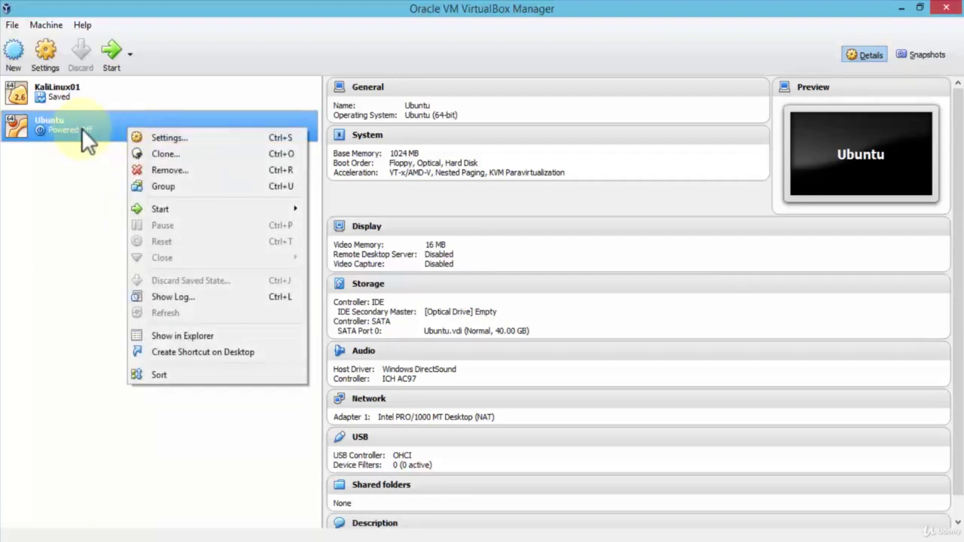
pyautogui.moveTo(251, 207)
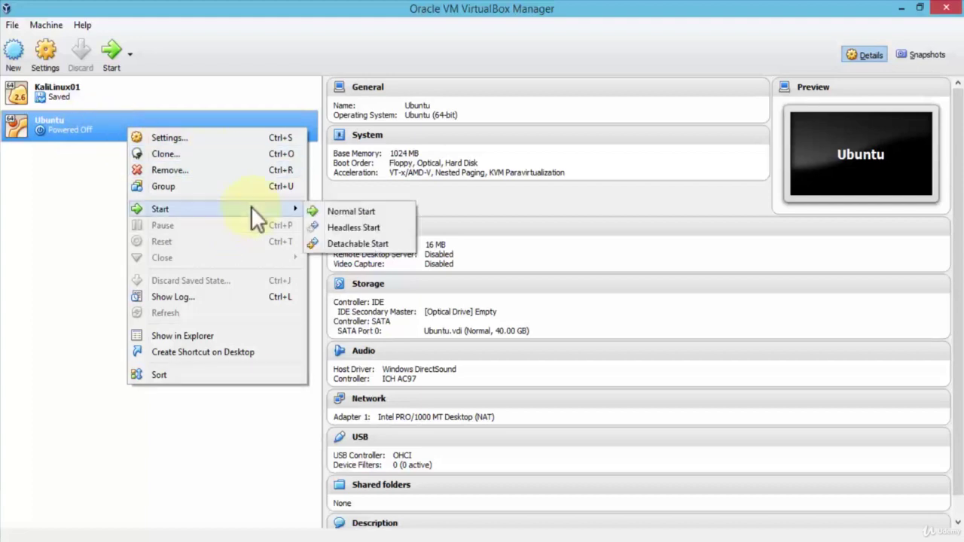
pyautogui.click(345, 208)
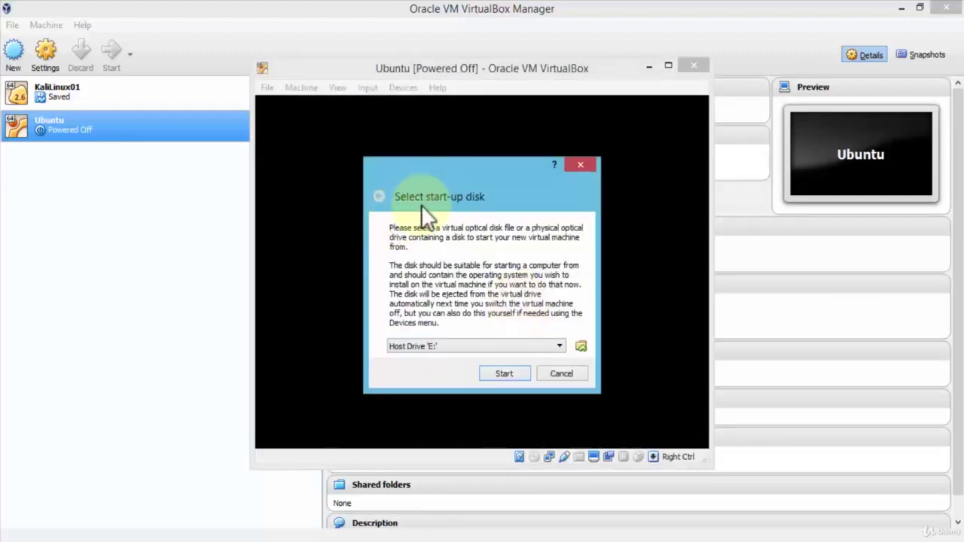
pyautogui.click(522, 348)
pyautogui.click(458, 369)
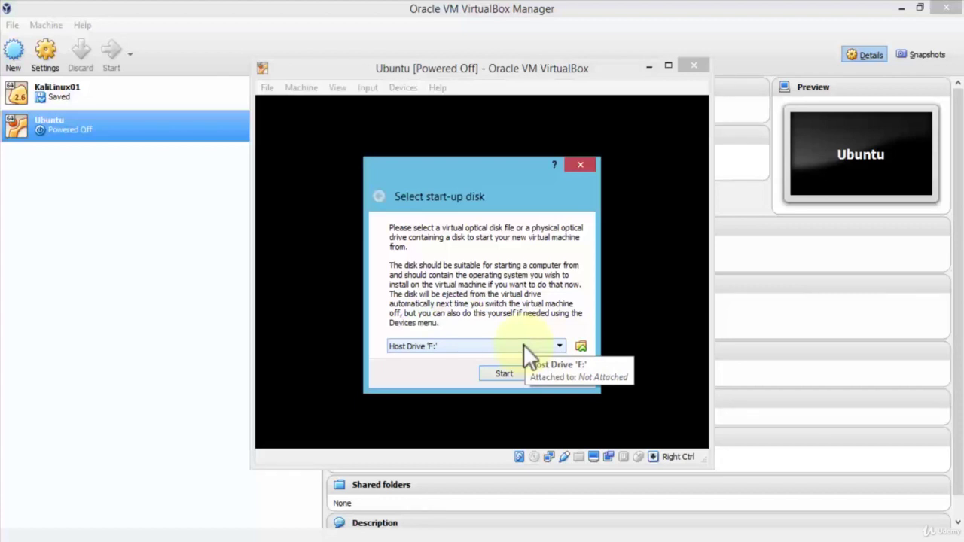
pyautogui.click(490, 377)
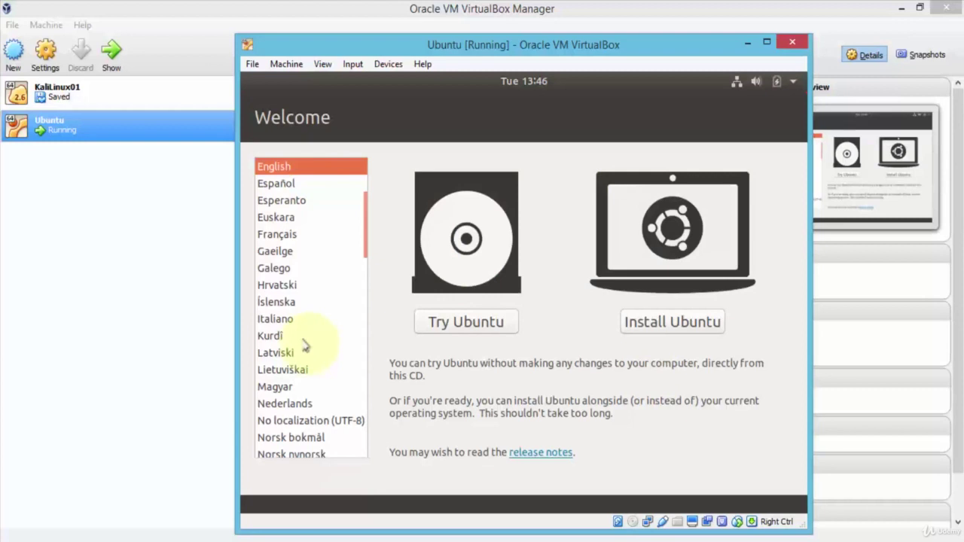
# Step: Begin installing Ubuntu with the English (US) keyboard layout, choosing a normal installation that downloads updates during setup
pyautogui.click(676, 322)
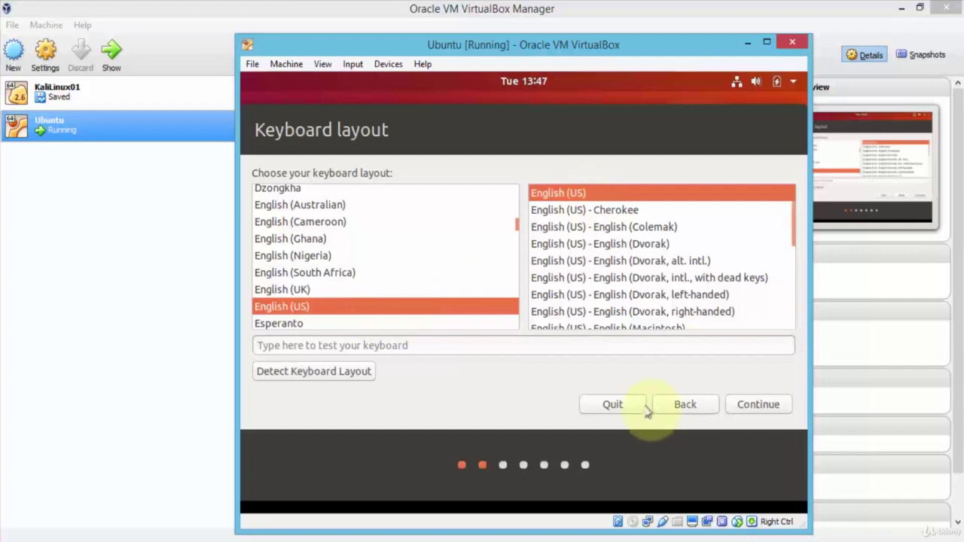
pyautogui.click(757, 404)
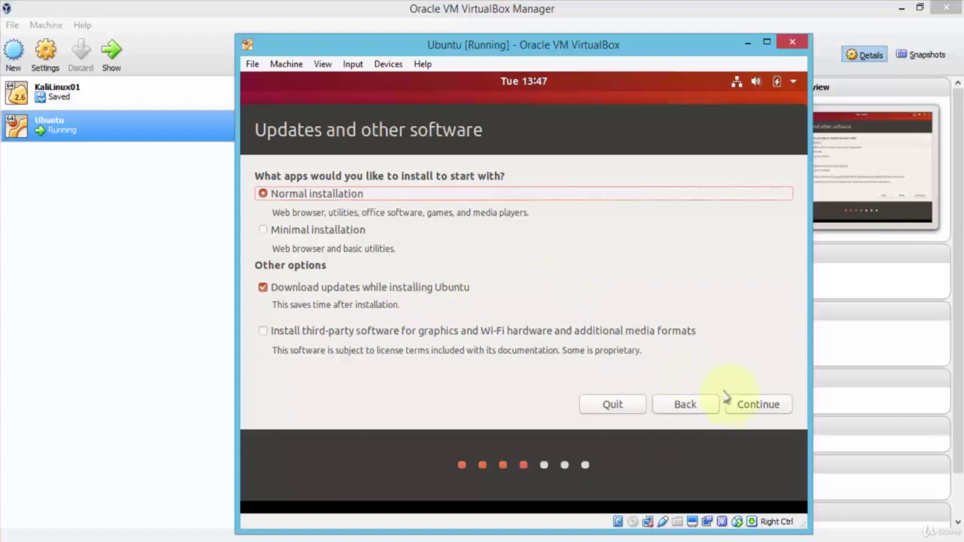
pyautogui.click(743, 405)
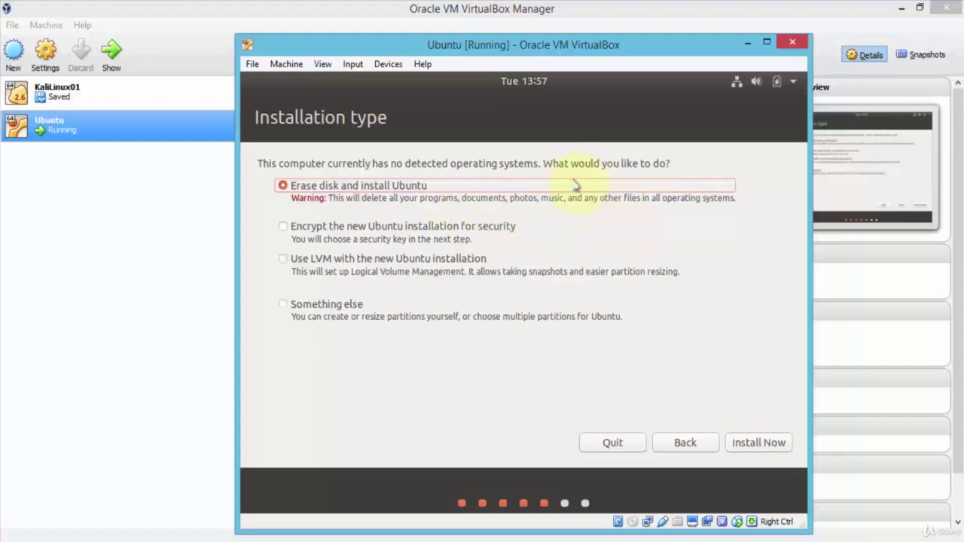
# Step: Install with the erase-disk option, approve writing the changes to disk, and accept New York as the location
pyautogui.click(747, 442)
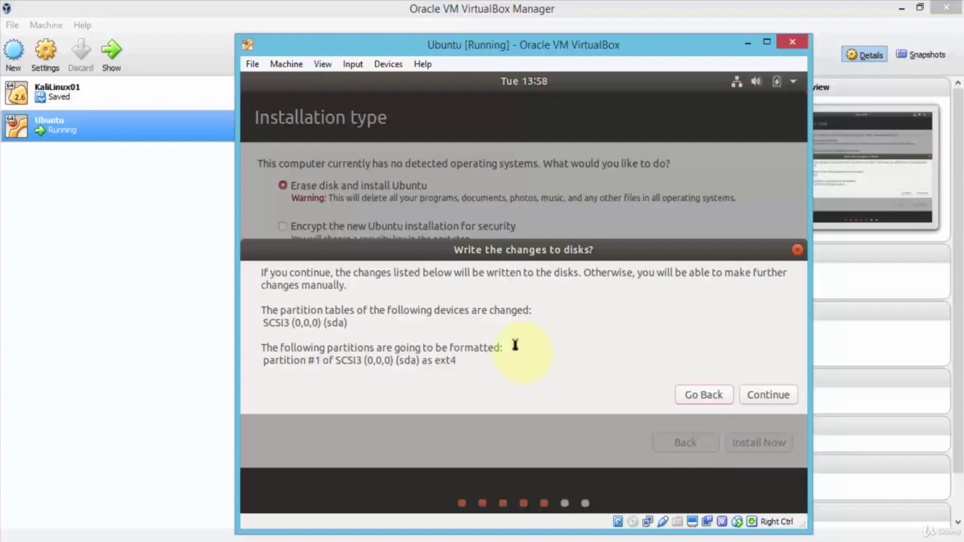
pyautogui.click(766, 397)
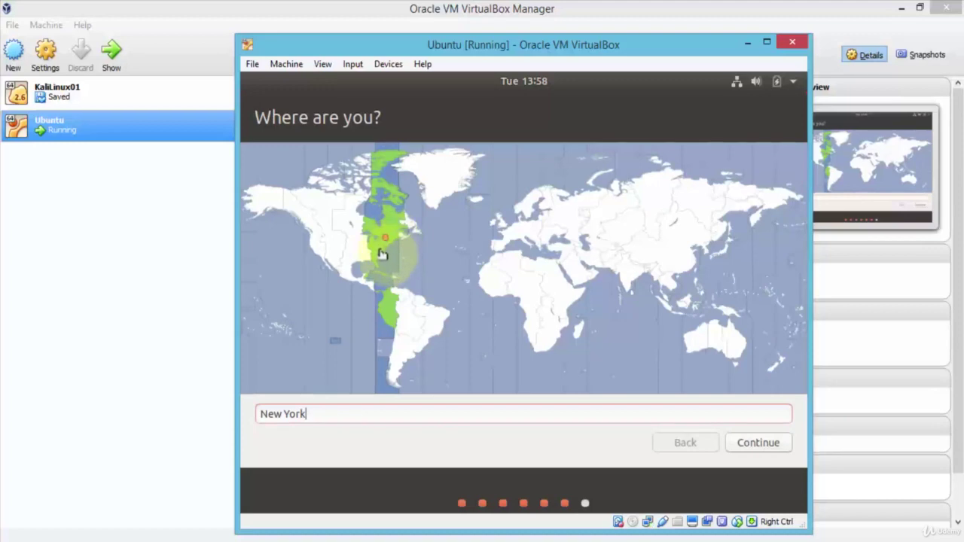
pyautogui.click(743, 441)
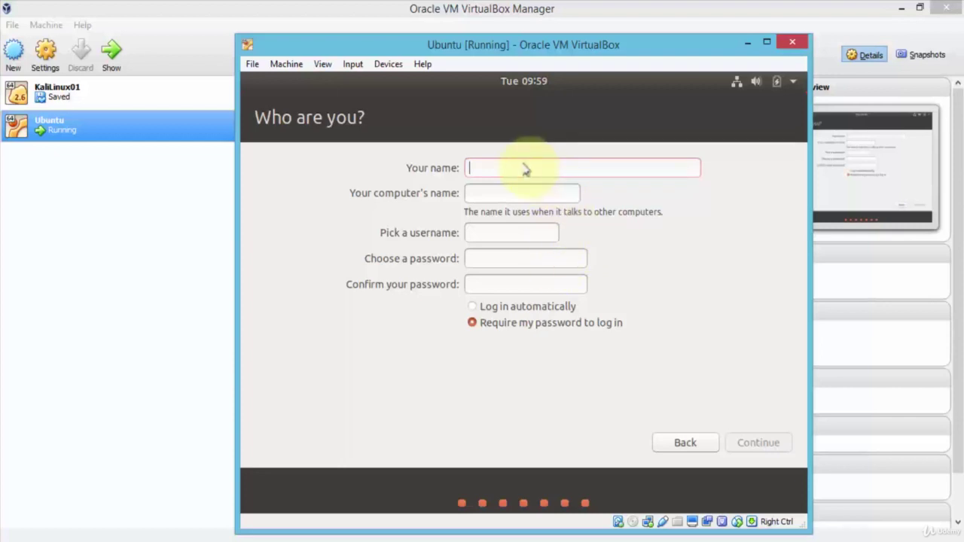
# Step: Enter the user's name, username and account password, require the password to log in, and proceed with the installation
pyautogui.write('Syed')
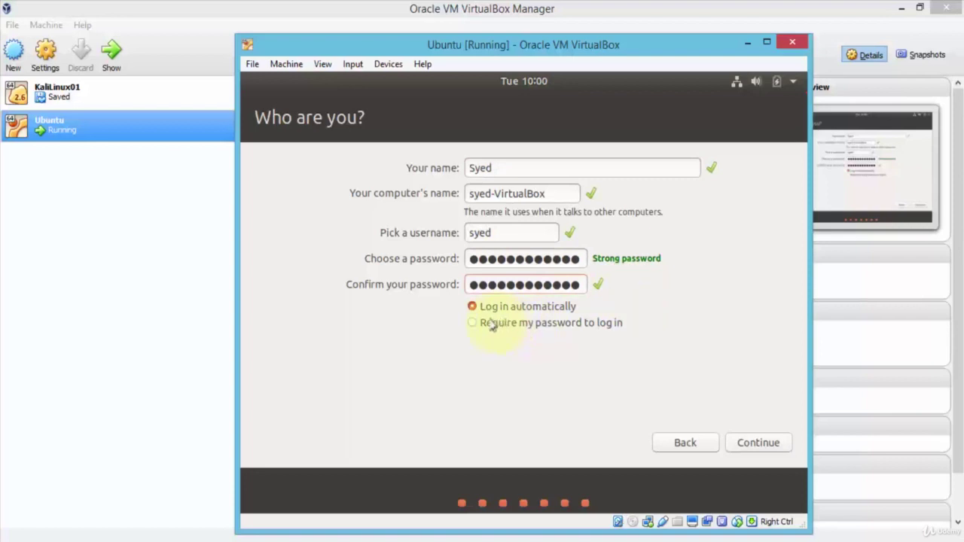
pyautogui.click(557, 323)
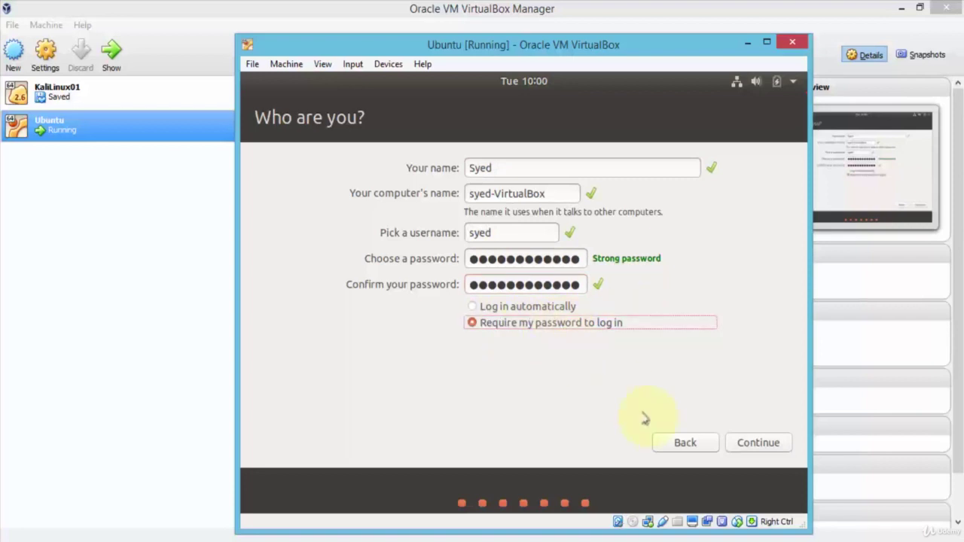
pyautogui.click(758, 443)
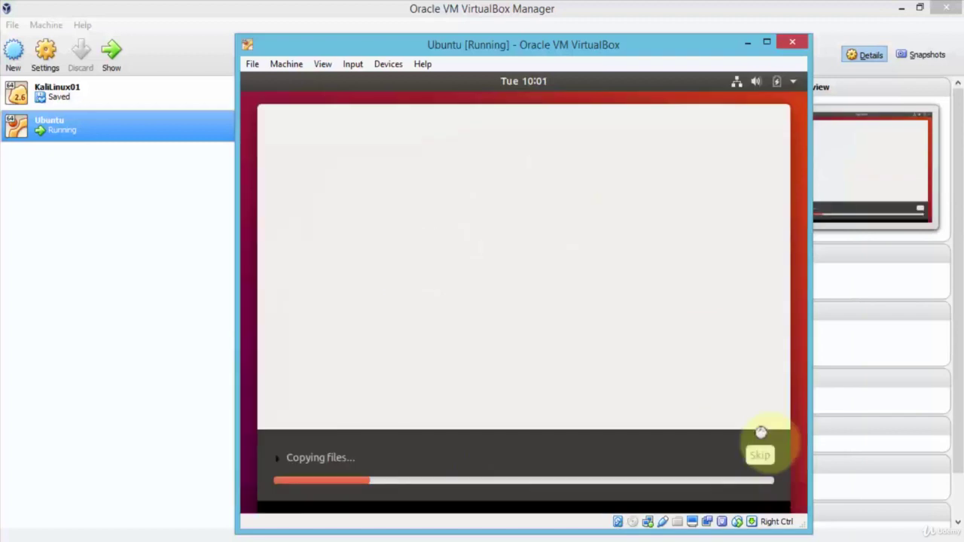